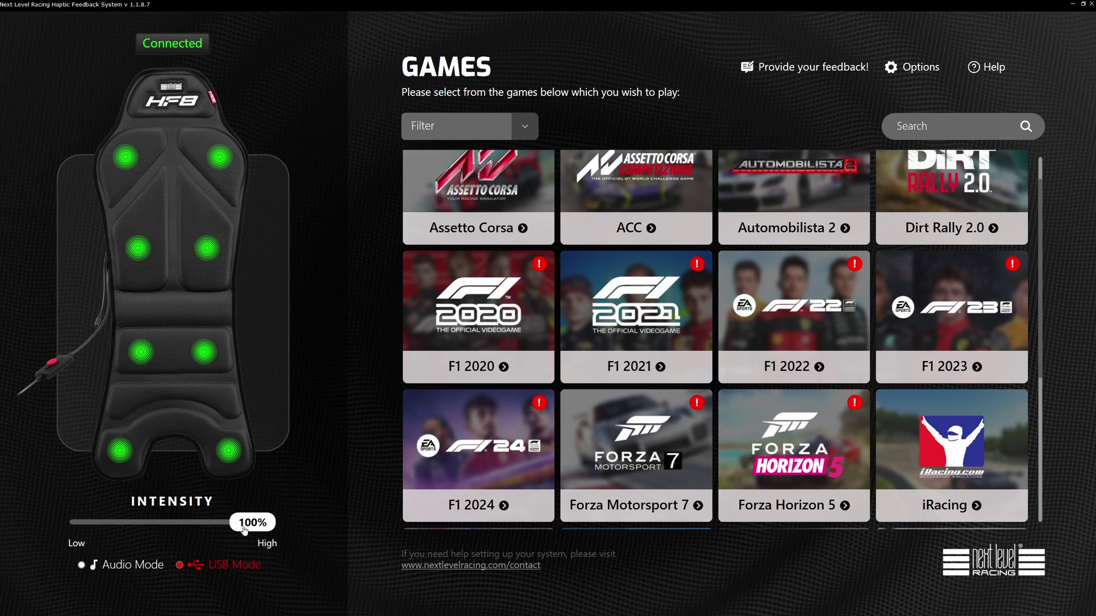
- Open Automobilista 2's effect settings and read the in-game setup instructions under Action Required
mouse_move(245, 526)
mouse_down()
mouse_move(169, 537)
mouse_move(257, 530)
mouse_up()
scroll(908, 473, up, 1)
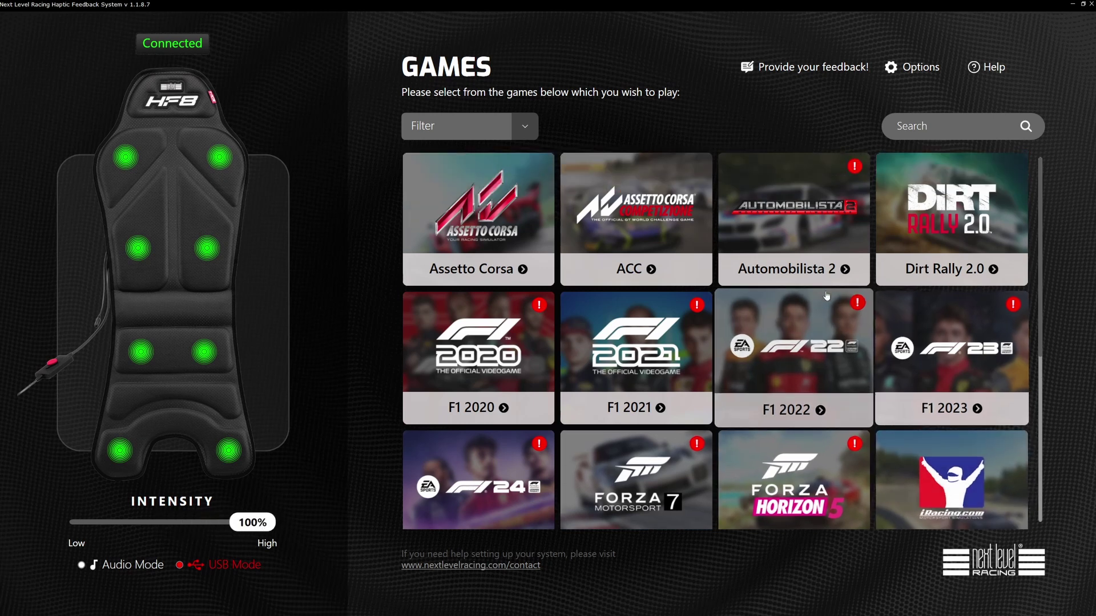
click(781, 231)
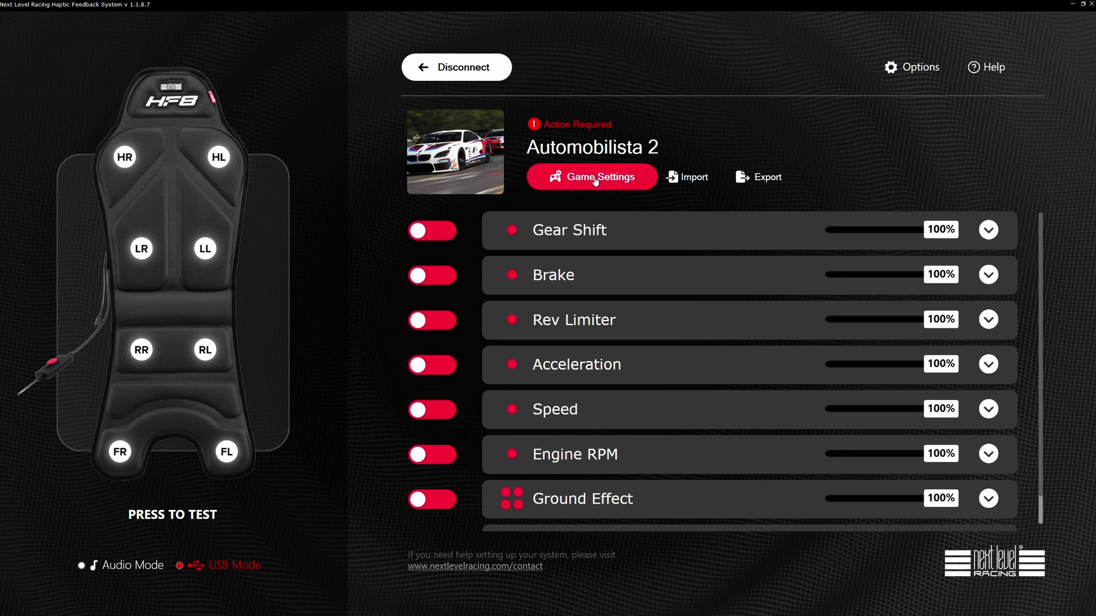
mouse_move(576, 135)
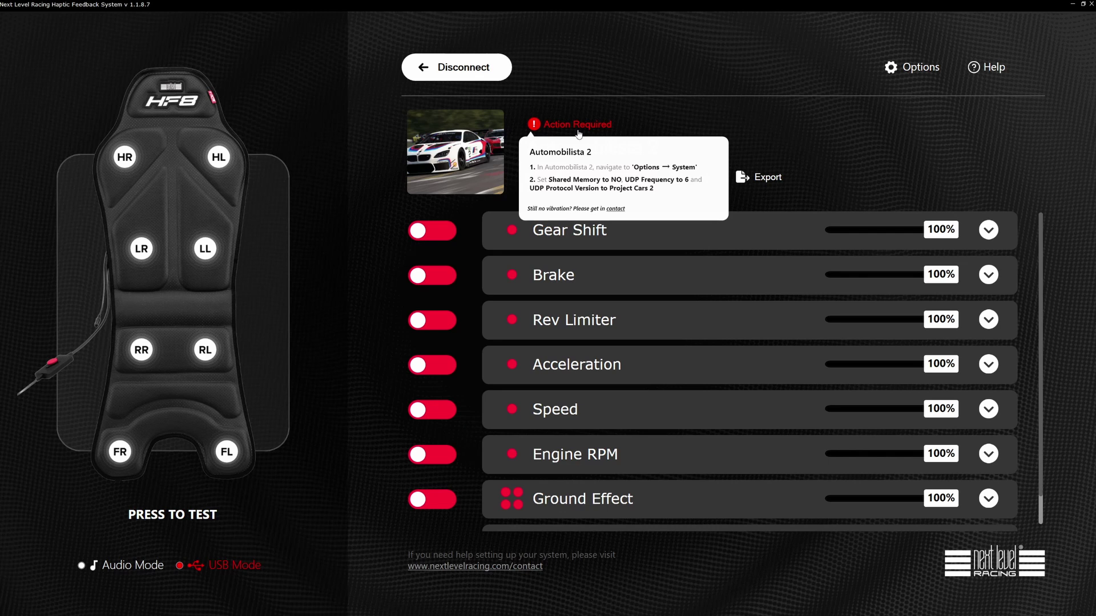
click(437, 72)
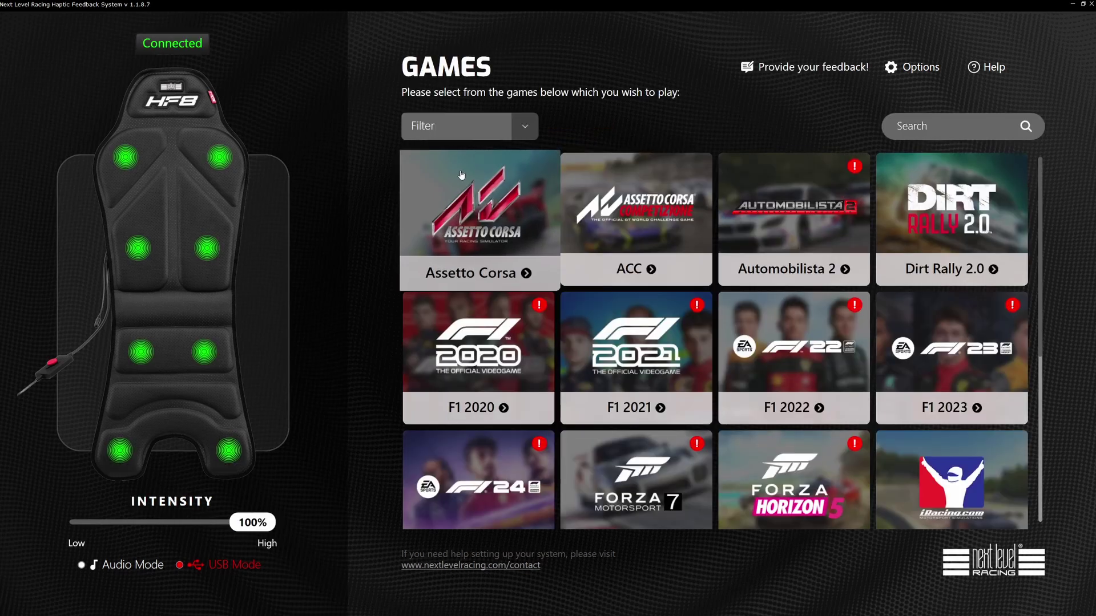
scroll(639, 422, down, 2)
scroll(639, 422, up, 1)
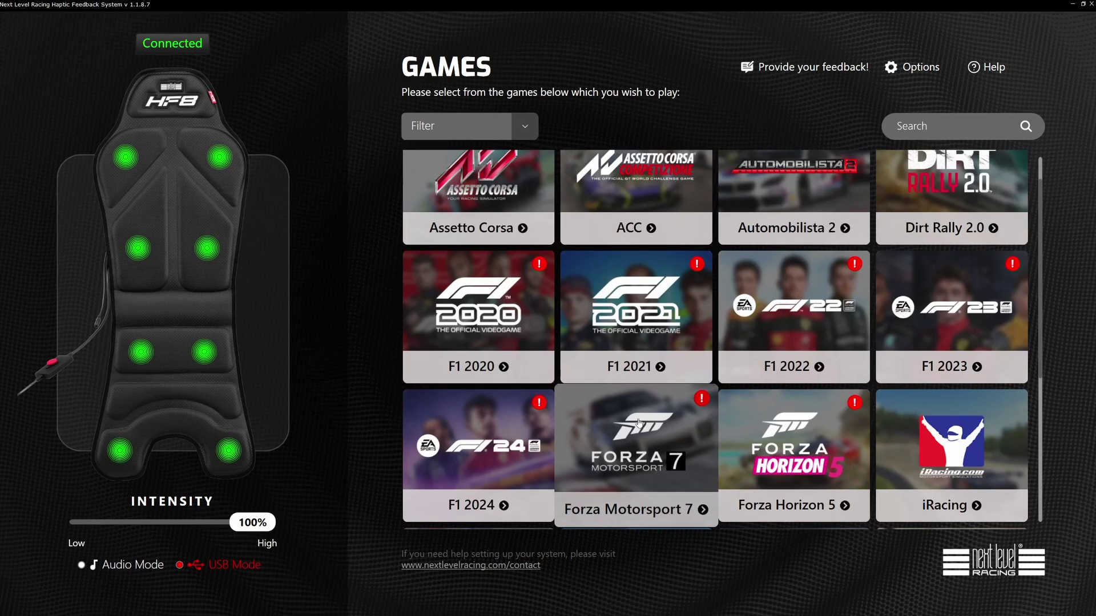
scroll(639, 422, up, 1)
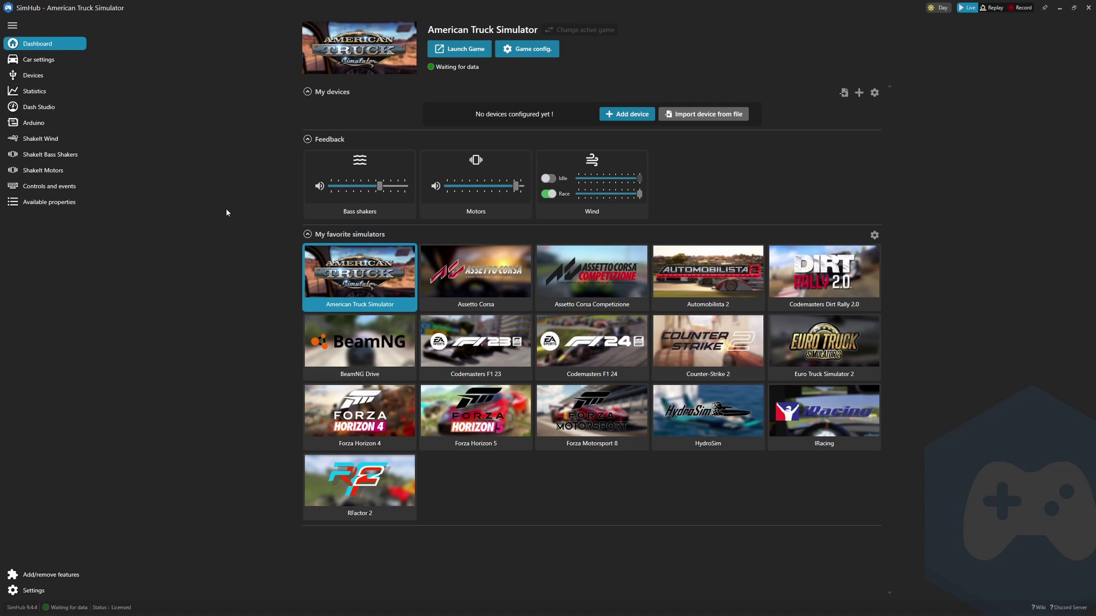
- Switch to SimHub and open the ShakeIt Motors effects profile
click(40, 173)
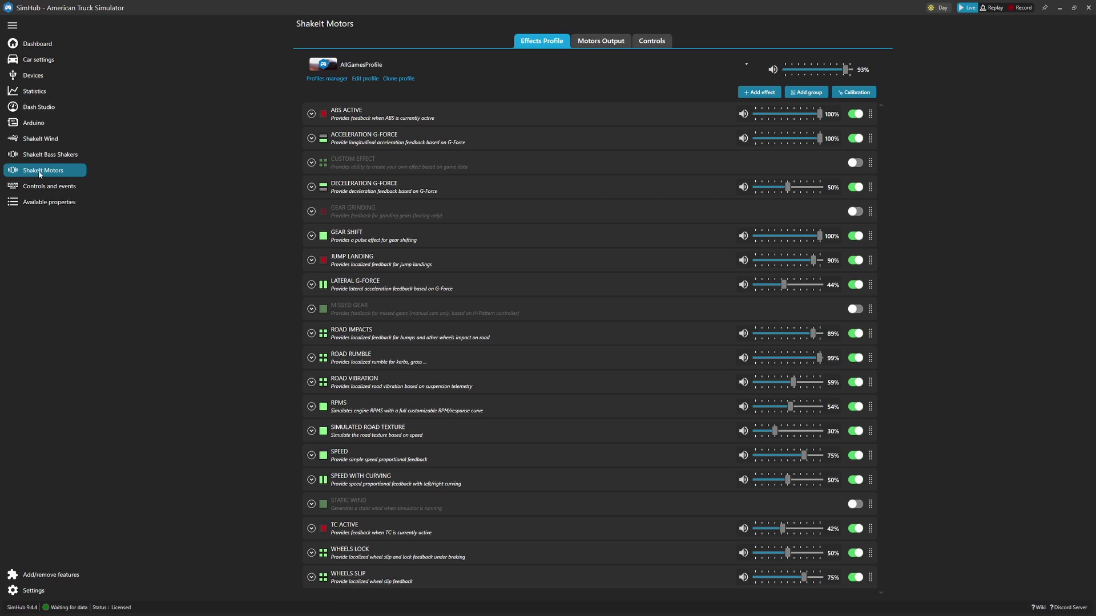
click(45, 48)
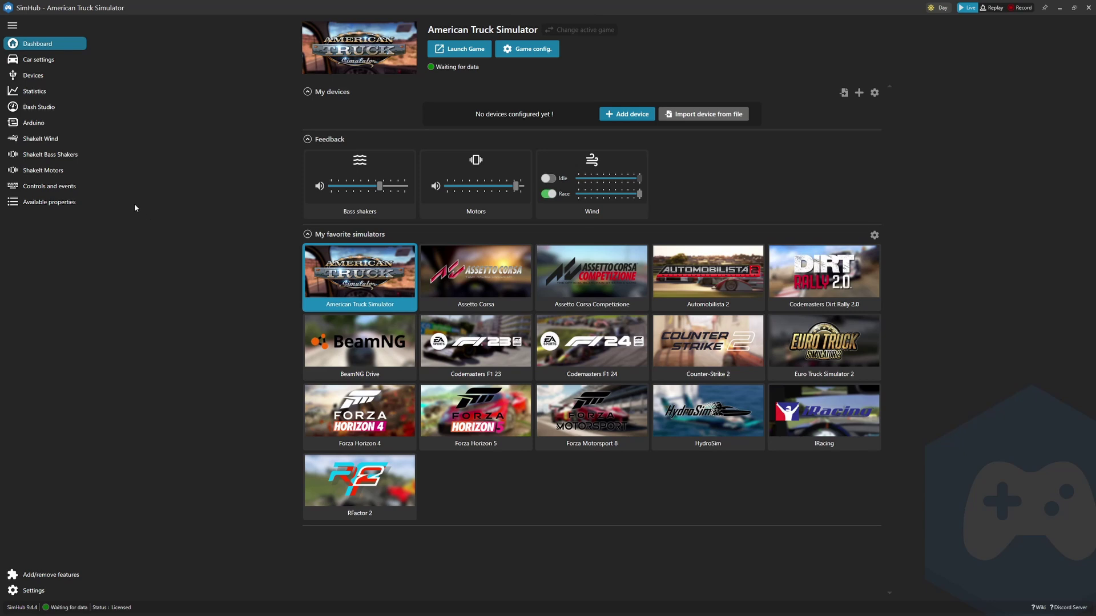
click(57, 171)
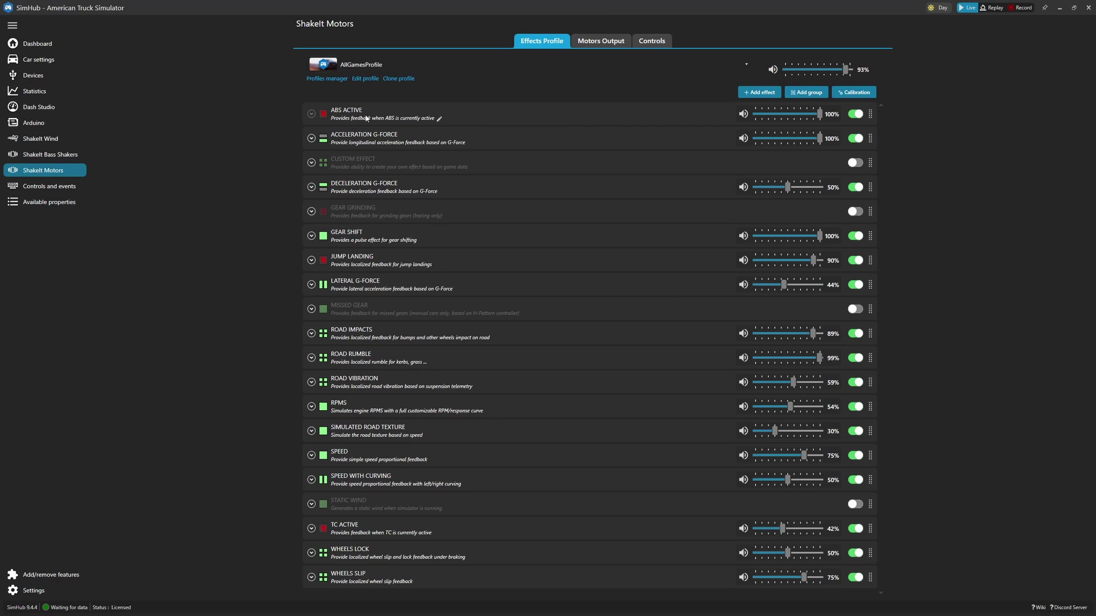
- Examine the settings of the Deceleration G-Force and Acceleration G-Force effects
mouse_move(366, 141)
click(311, 188)
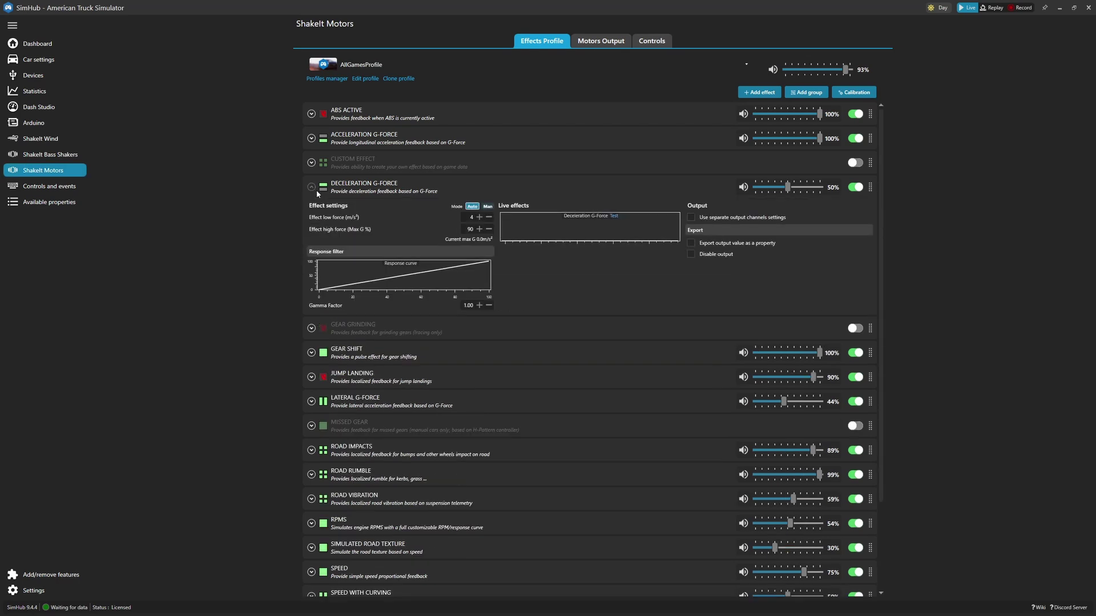
click(312, 187)
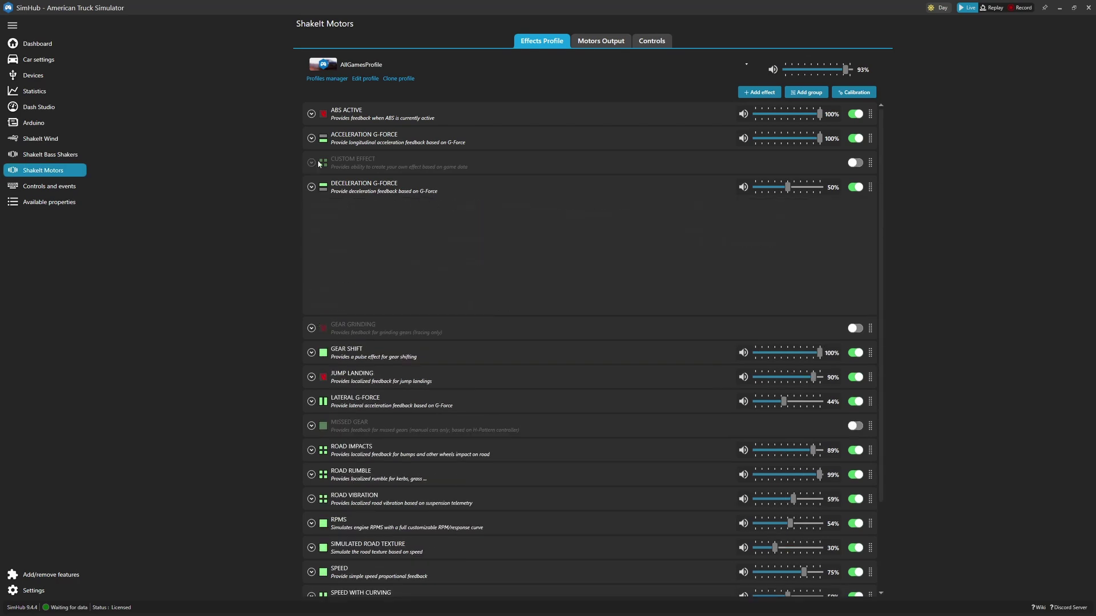
click(311, 139)
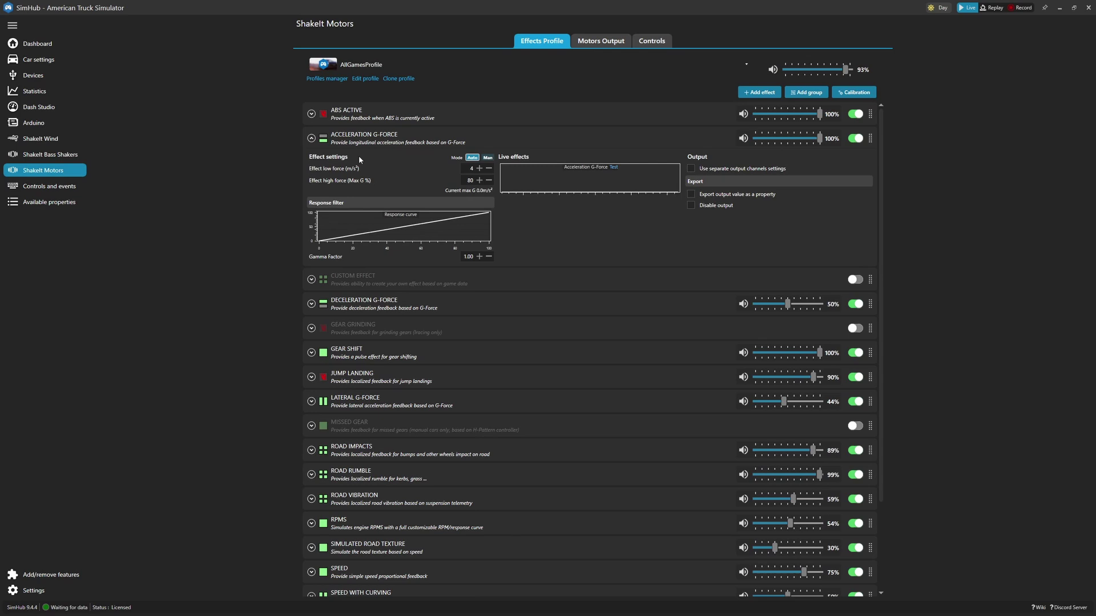
click(312, 139)
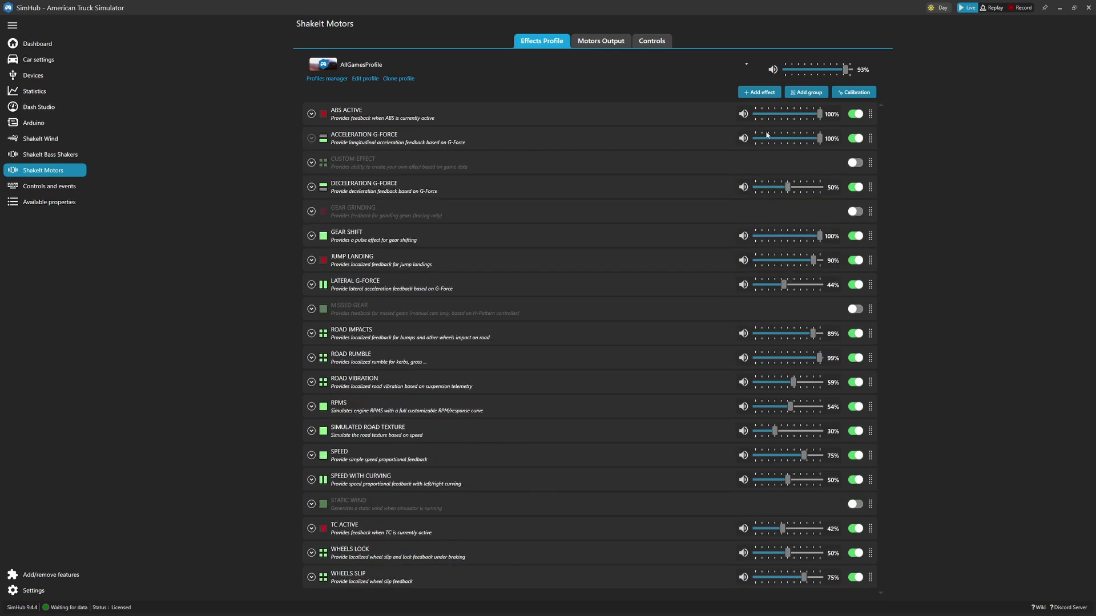
- Expand the Acceleration G-Force effect and run its test several times
drag(823, 139, 818, 141)
mouse_move(521, 208)
click(310, 139)
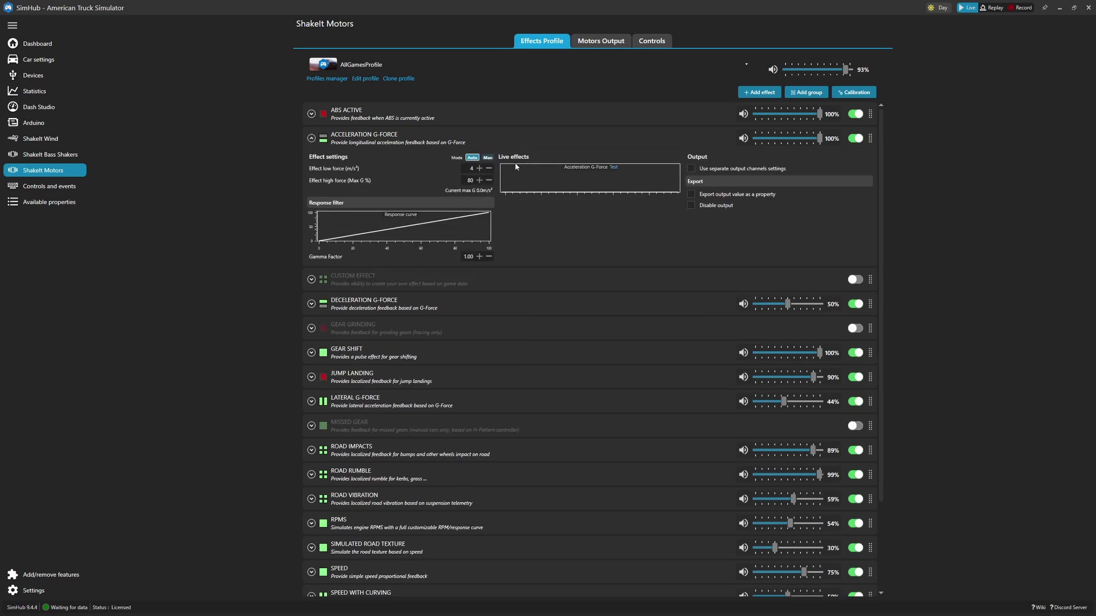
click(613, 167)
click(614, 169)
click(616, 169)
click(613, 168)
- Test the Acceleration G-Force effect at 60% gain and restore its gain to 100%
drag(818, 139, 792, 146)
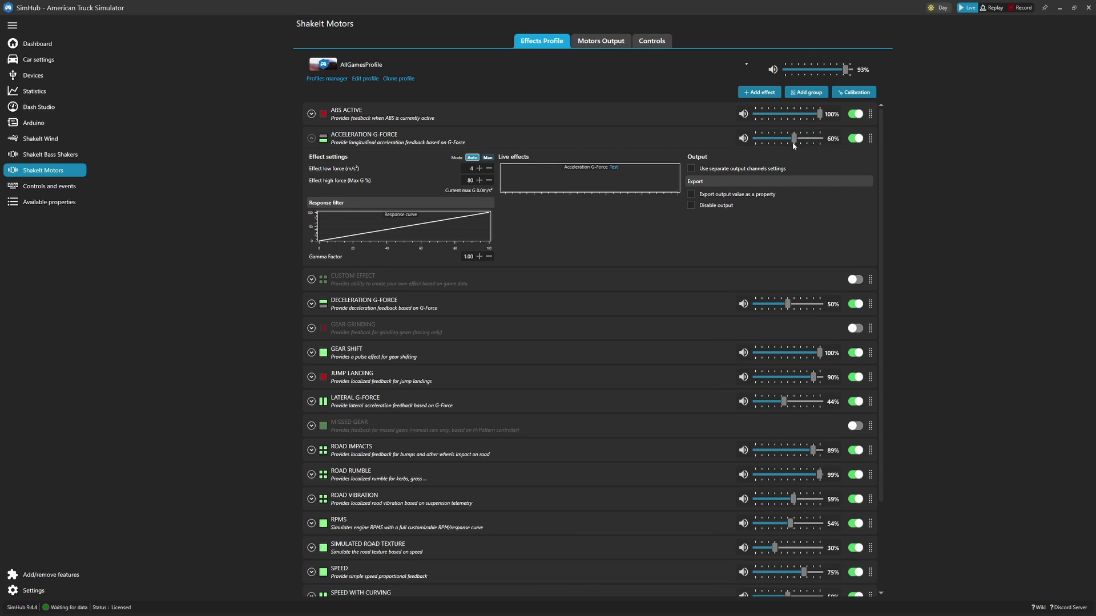
click(614, 172)
click(795, 142)
drag(795, 142, 825, 140)
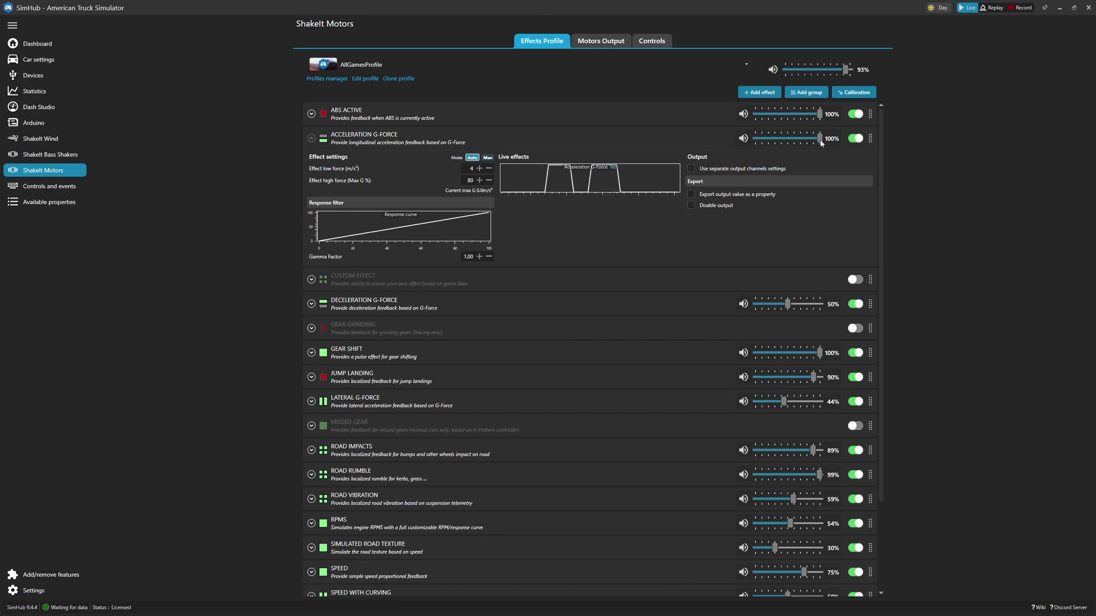
click(311, 138)
- Expand the Gear Shift effect, run its test repeatedly, and collapse it
click(311, 235)
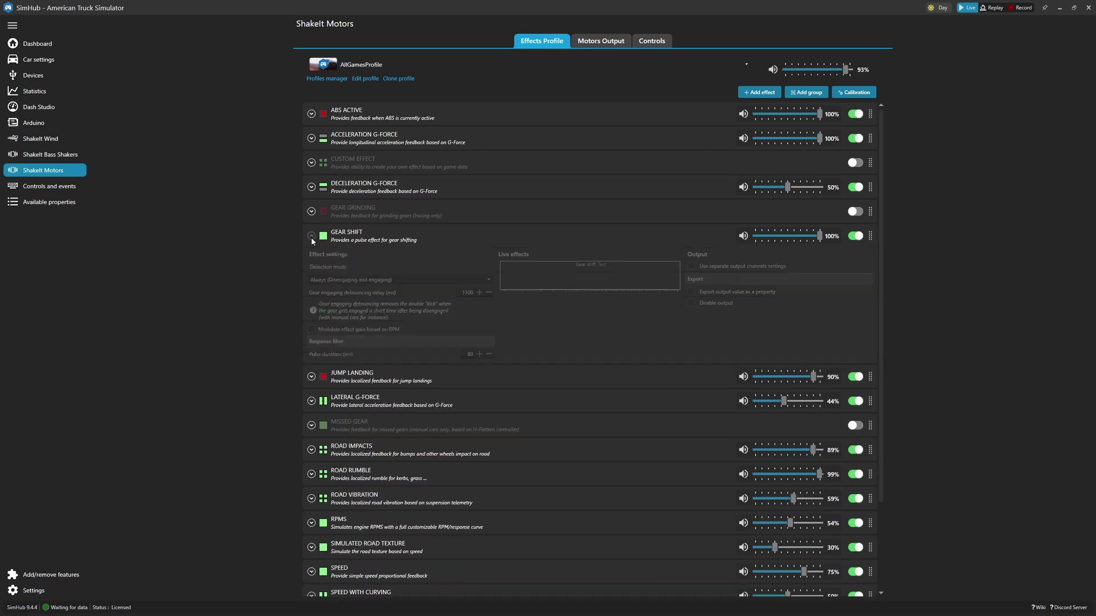
click(603, 266)
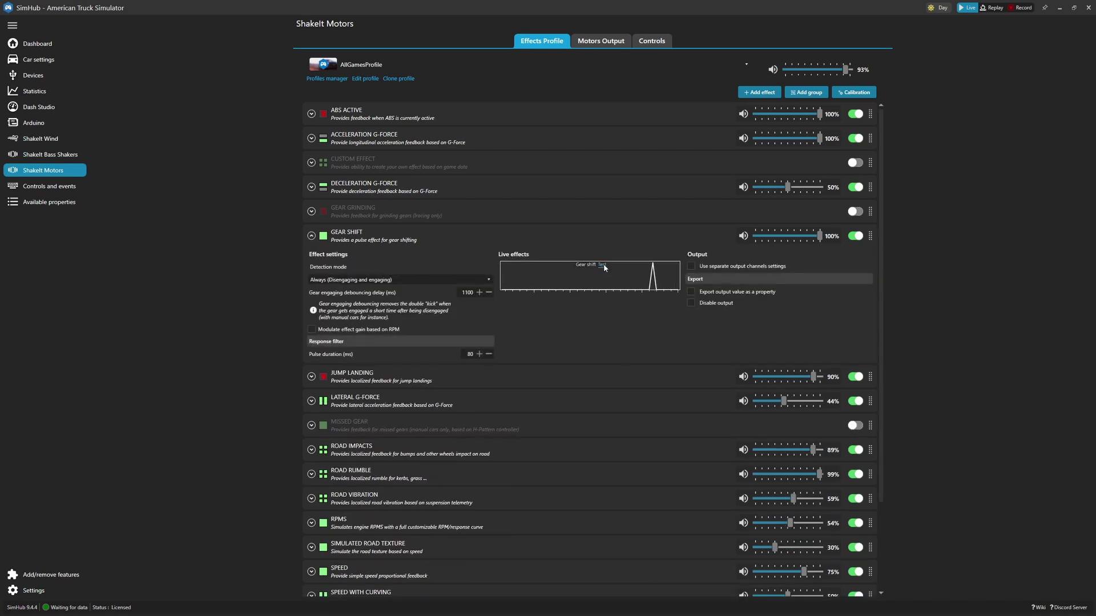
click(603, 266)
click(604, 266)
click(604, 265)
click(604, 266)
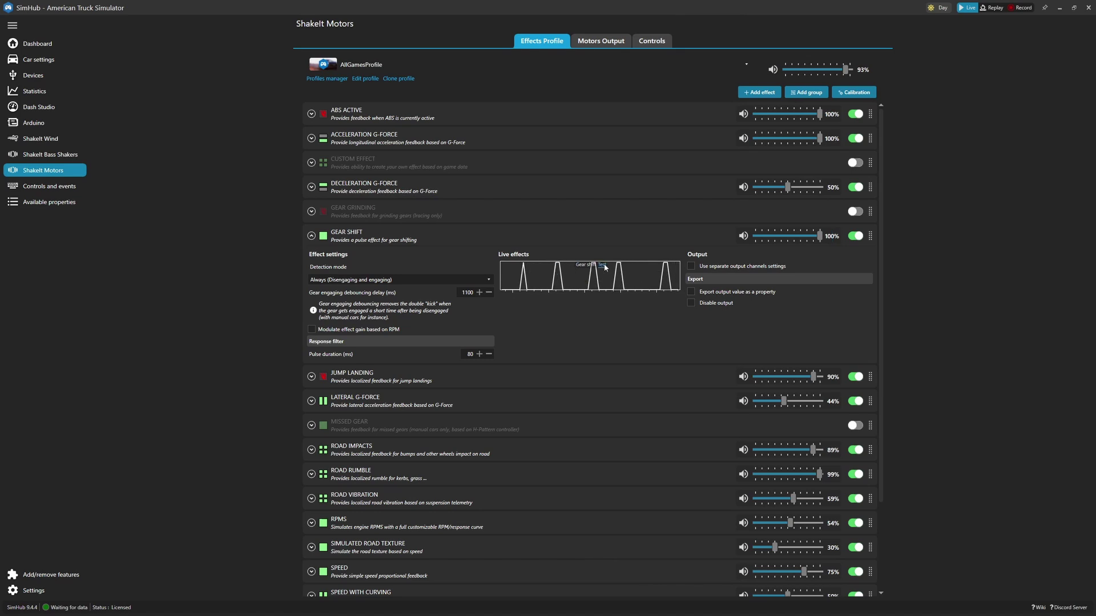
click(604, 266)
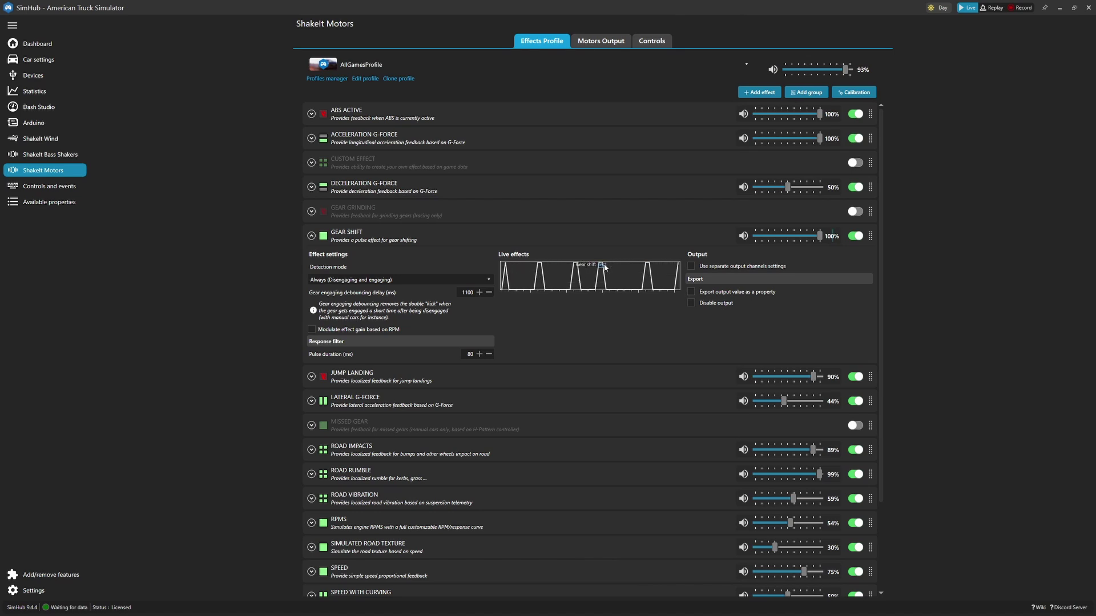
click(311, 236)
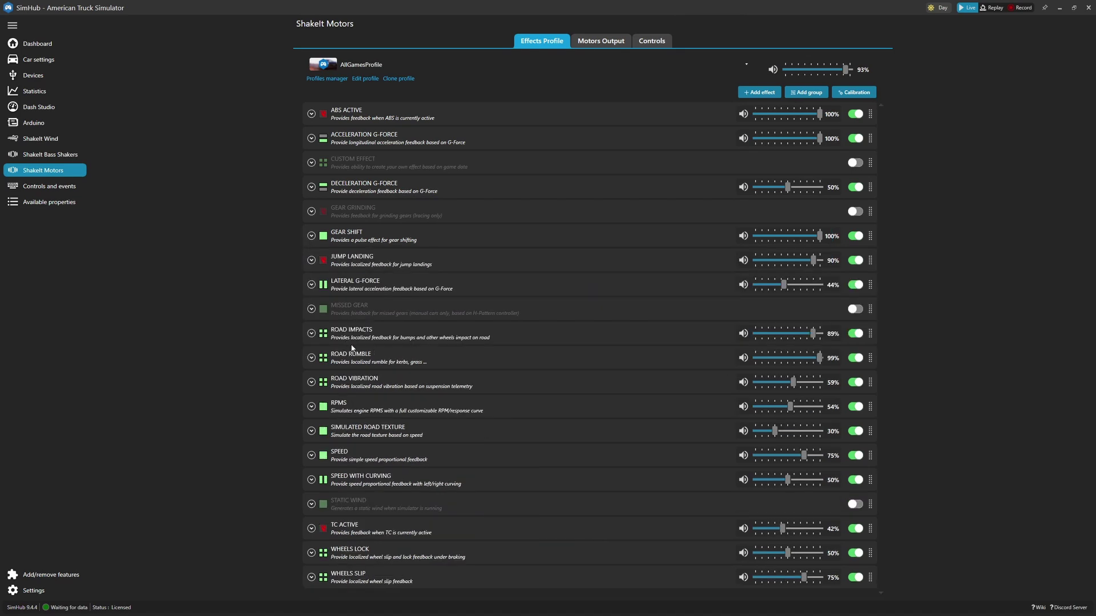
- View the Road Impacts settings and test the Road Rumble effect on the individual corners
click(312, 333)
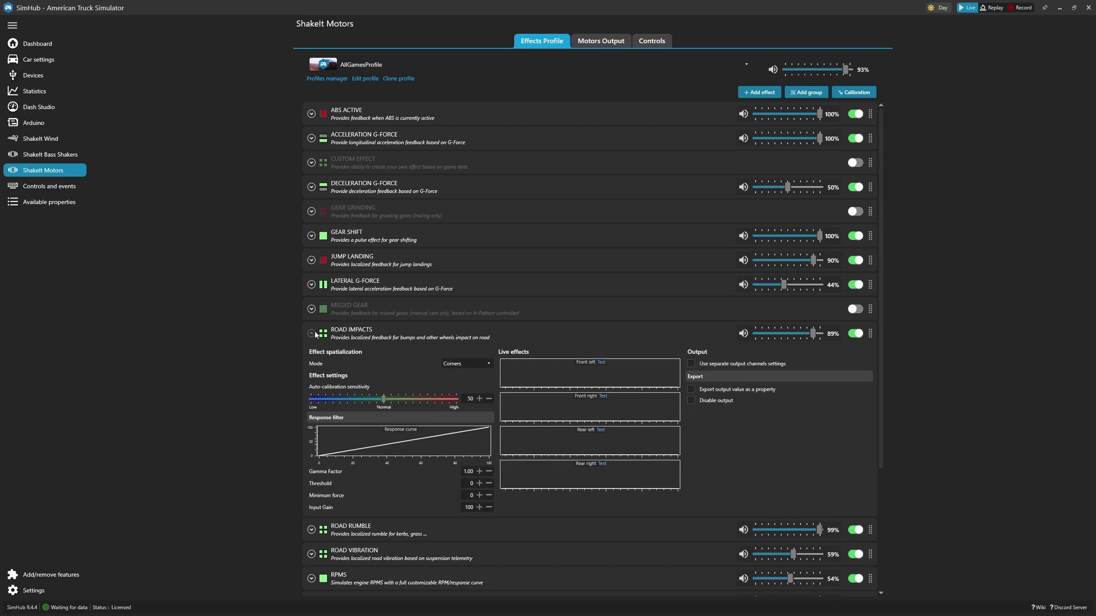
click(312, 334)
click(311, 357)
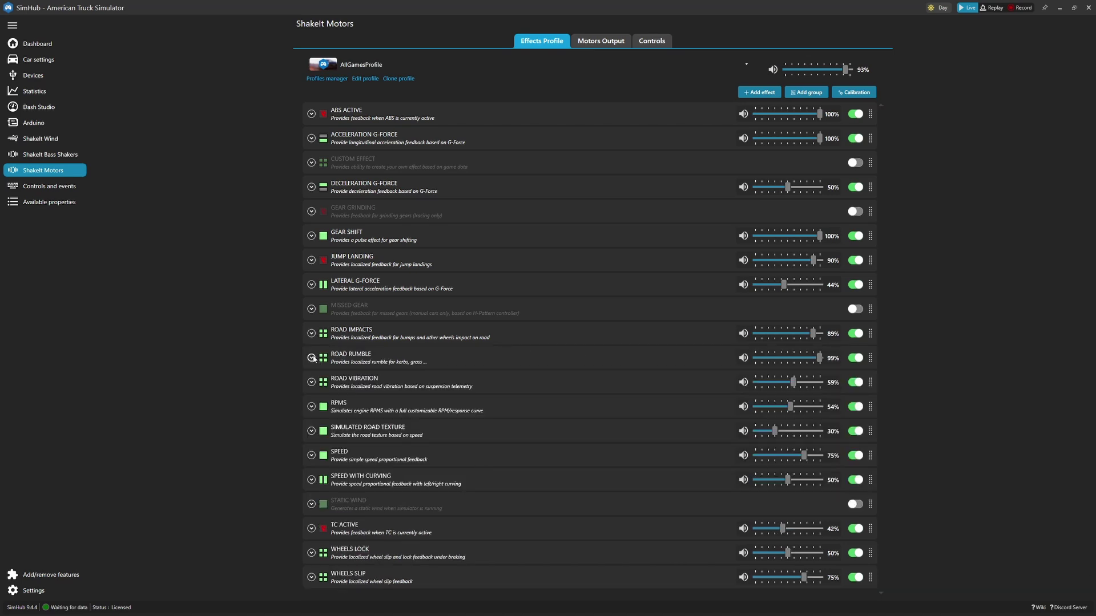
click(601, 388)
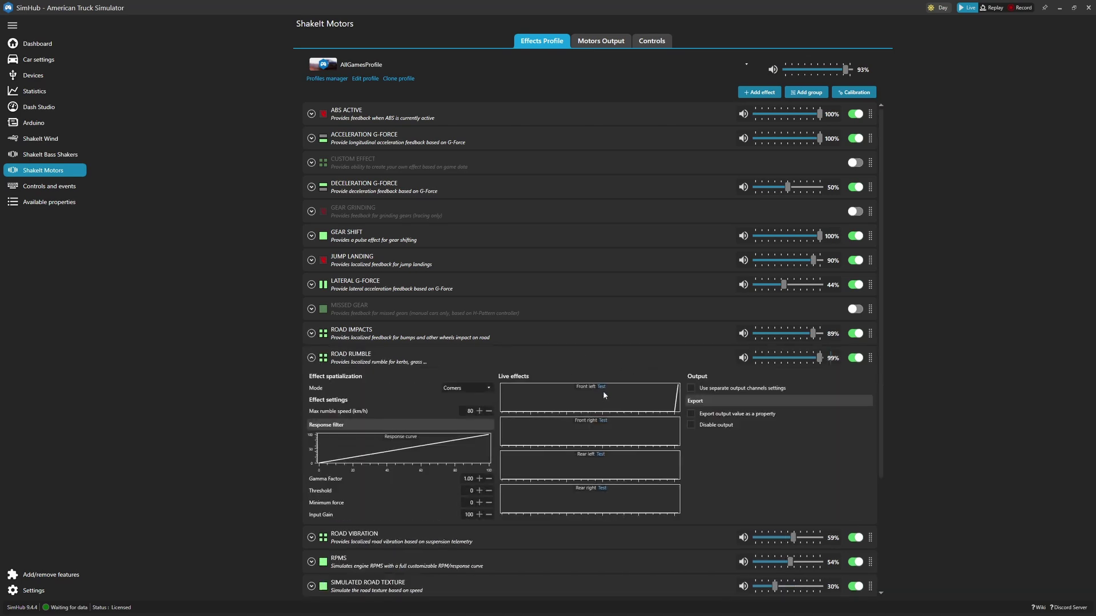
click(602, 421)
click(602, 454)
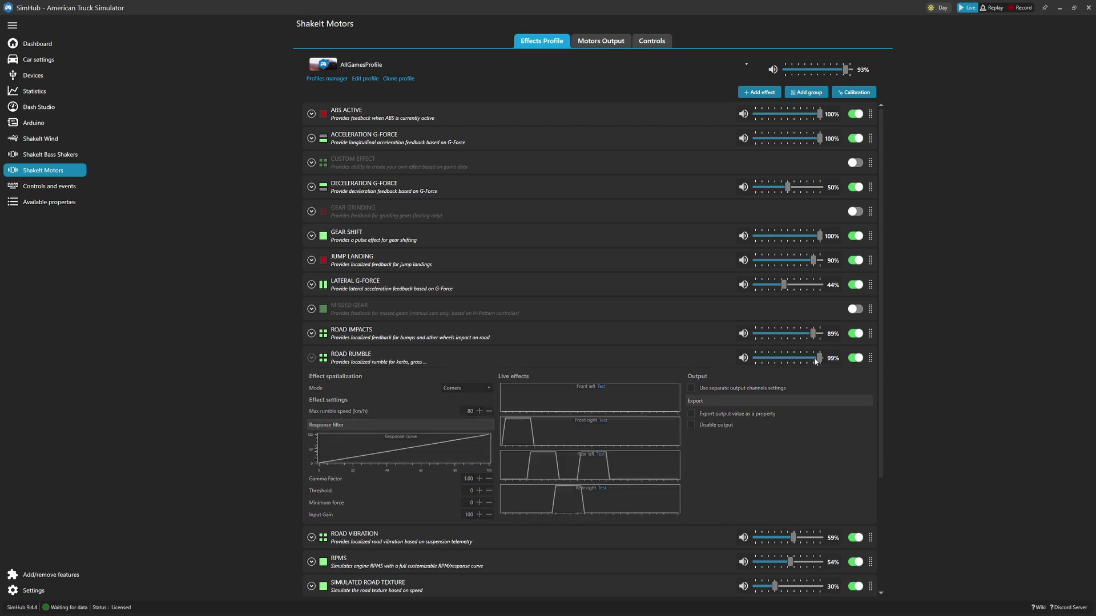
- Set the Road Rumble gain to 80% and test the effect on all four corners
drag(814, 363, 807, 363)
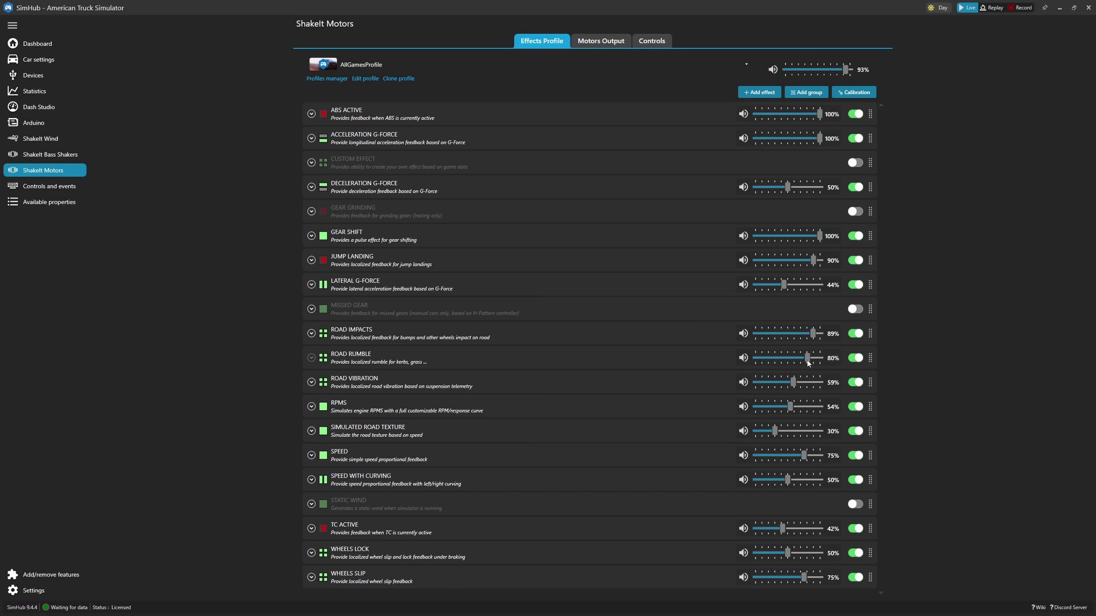
click(313, 360)
click(601, 386)
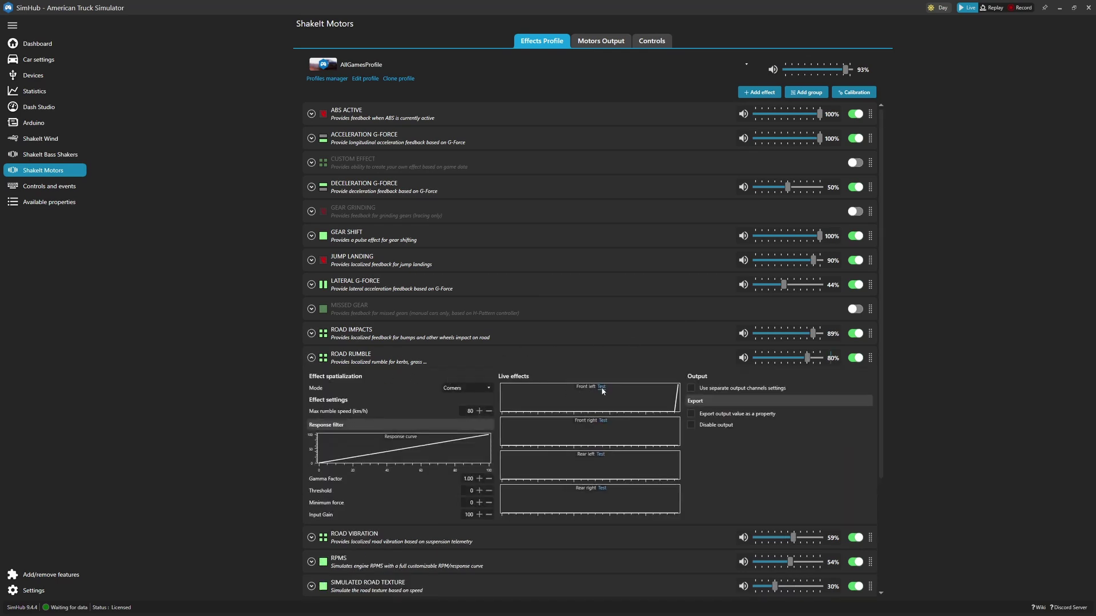
click(601, 422)
click(600, 455)
click(602, 488)
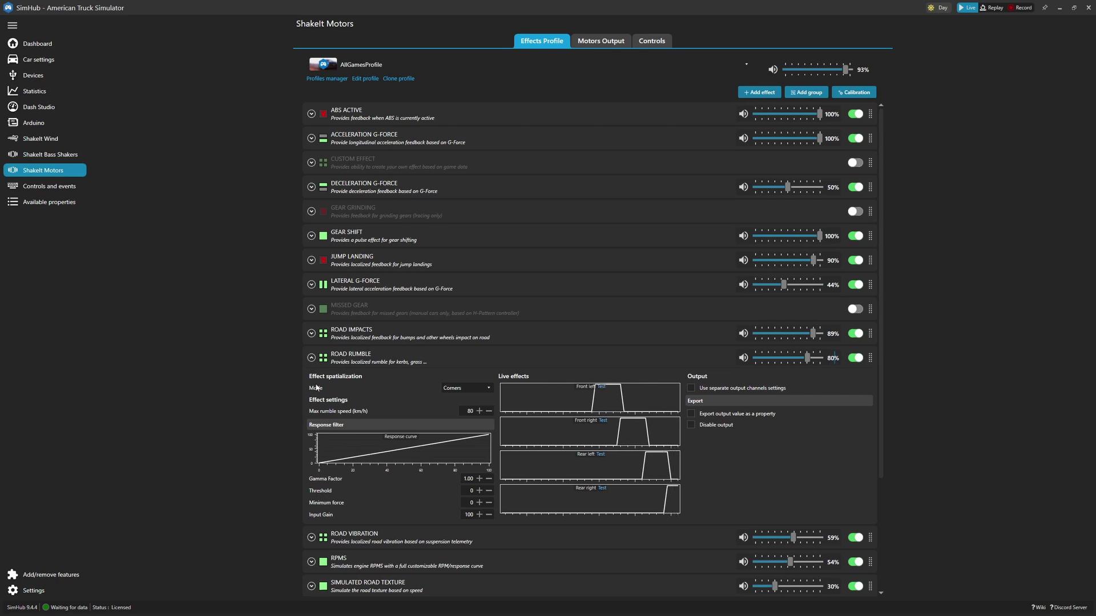
click(310, 358)
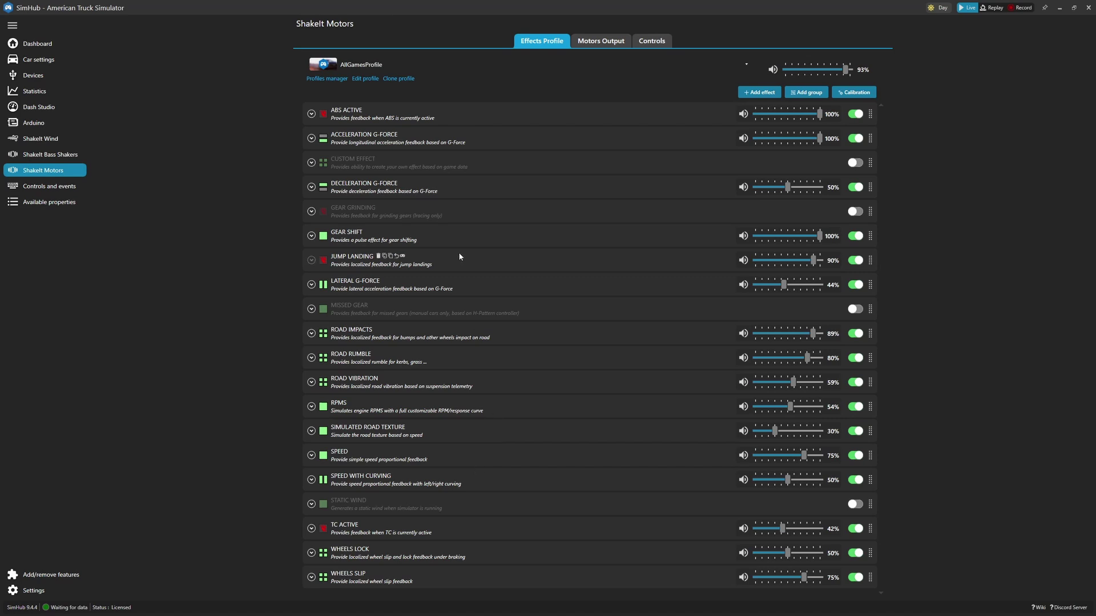
- Return to the ShakeIt Motors page and open its profiles manager
click(31, 60)
click(26, 46)
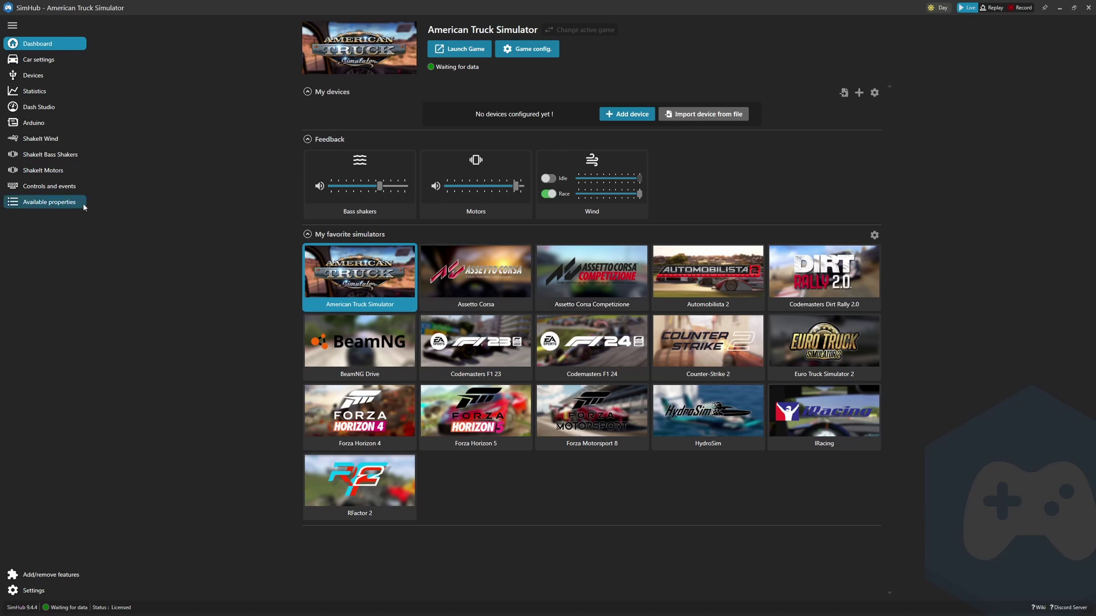
click(50, 172)
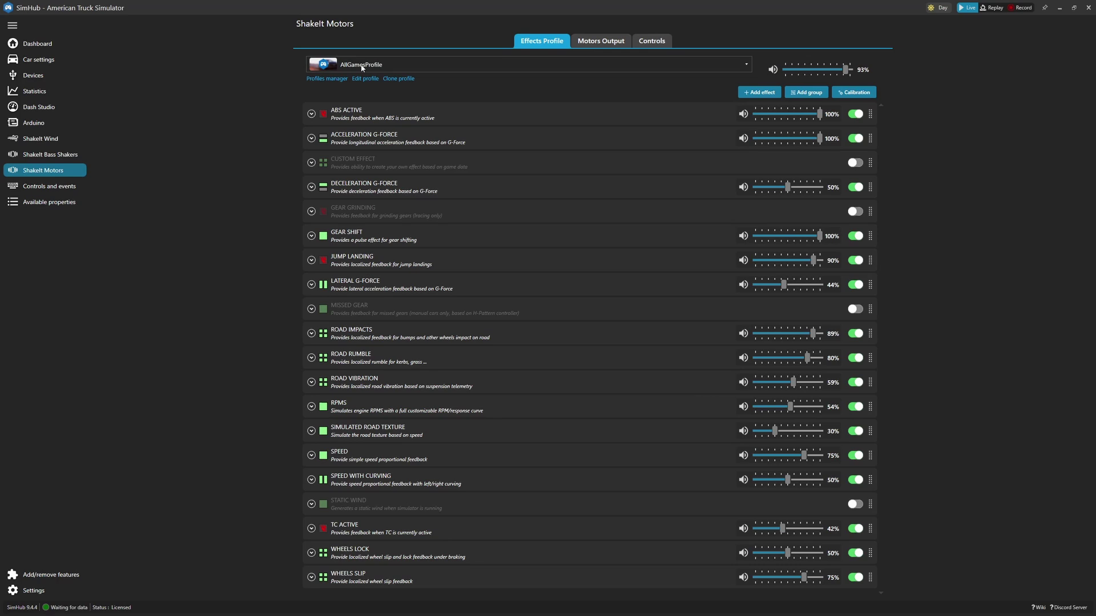
click(327, 79)
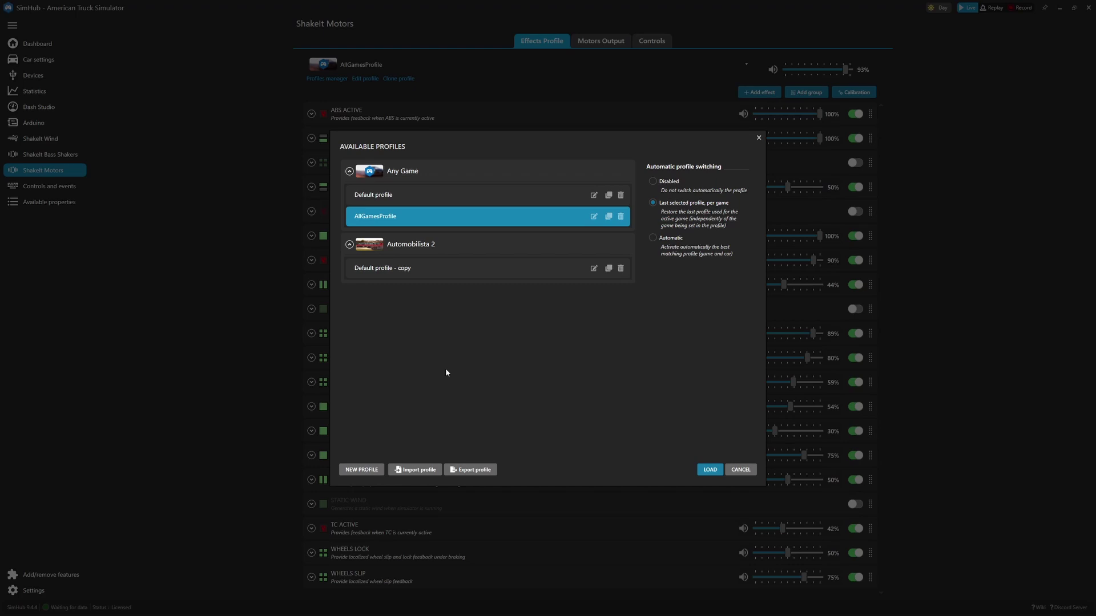
- Import Any Game - AllGamesProfile.siprofile from the Next Level VR Gaming\SimHub folder on drive H:, overwriting AllGamesProfile, and open that profile for editing
click(417, 471)
scroll(376, 342, down, 5)
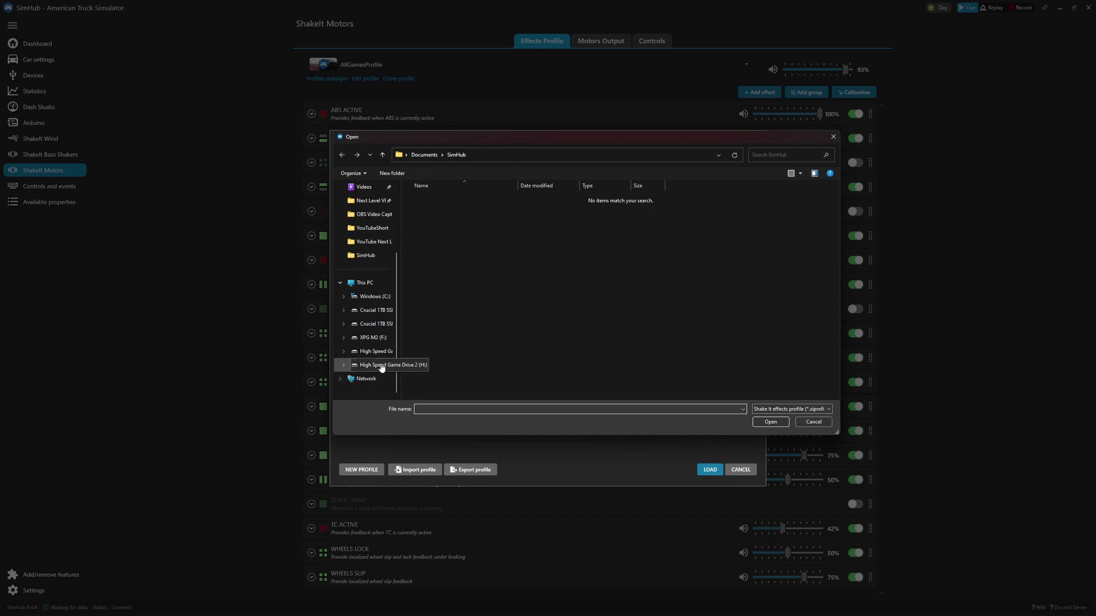
click(381, 365)
double_click(433, 258)
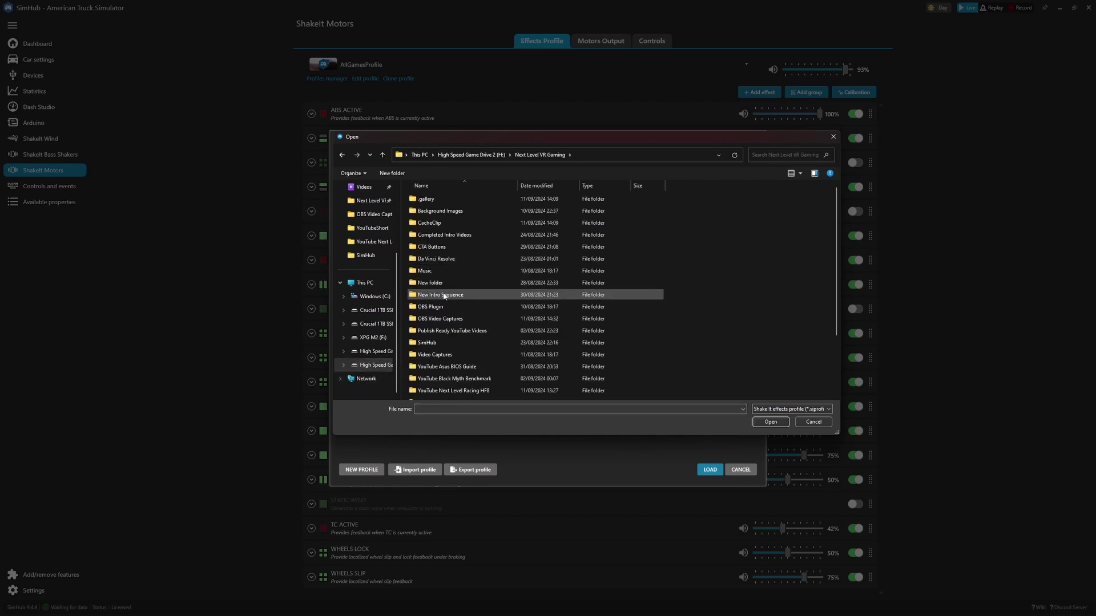
double_click(442, 342)
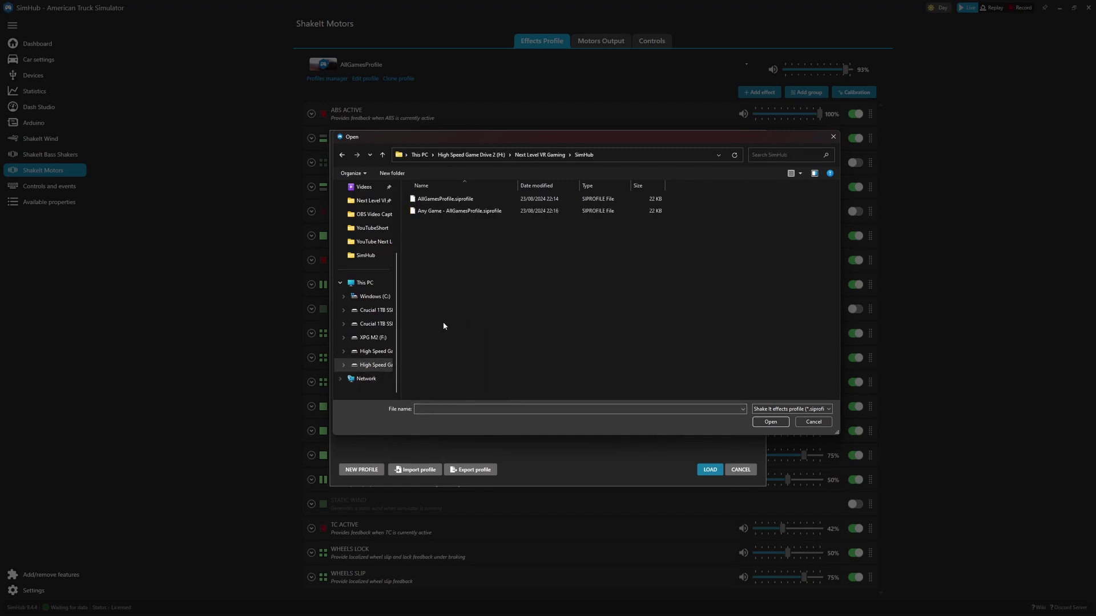
click(455, 213)
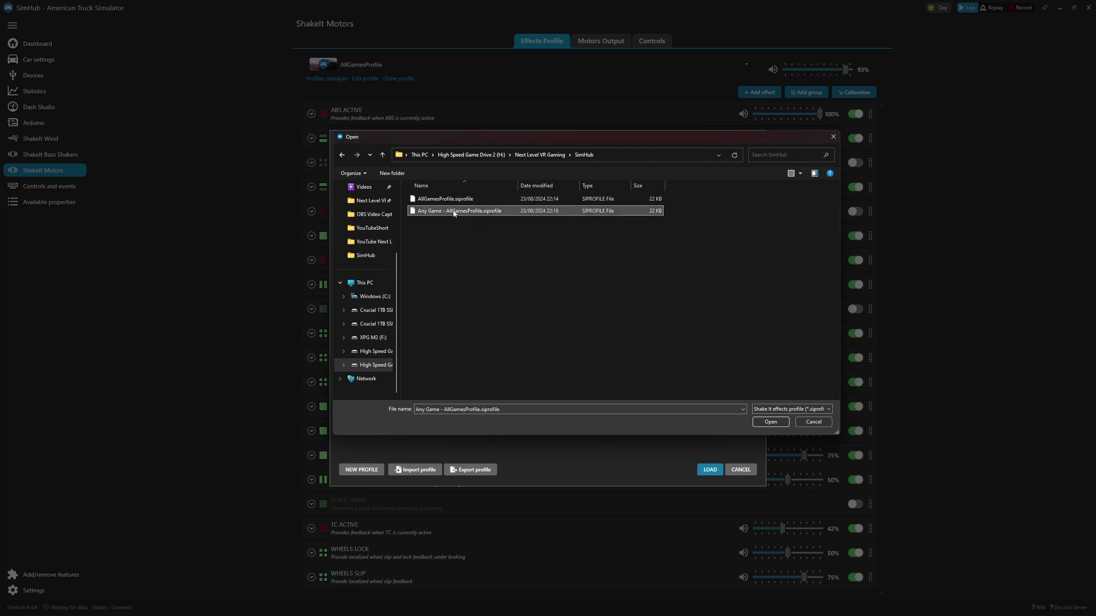
click(771, 422)
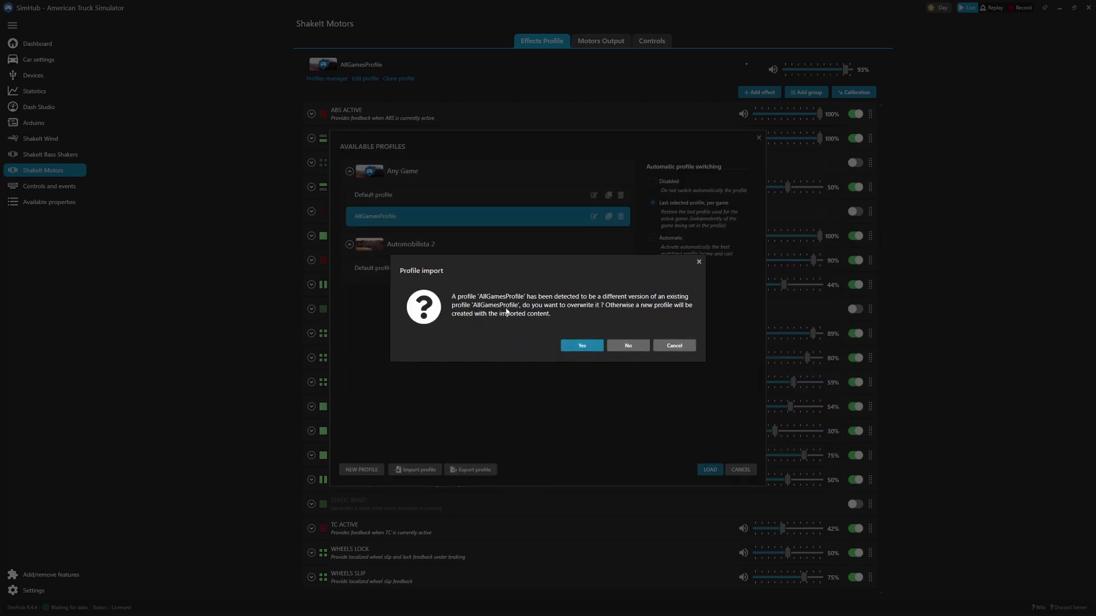
click(573, 346)
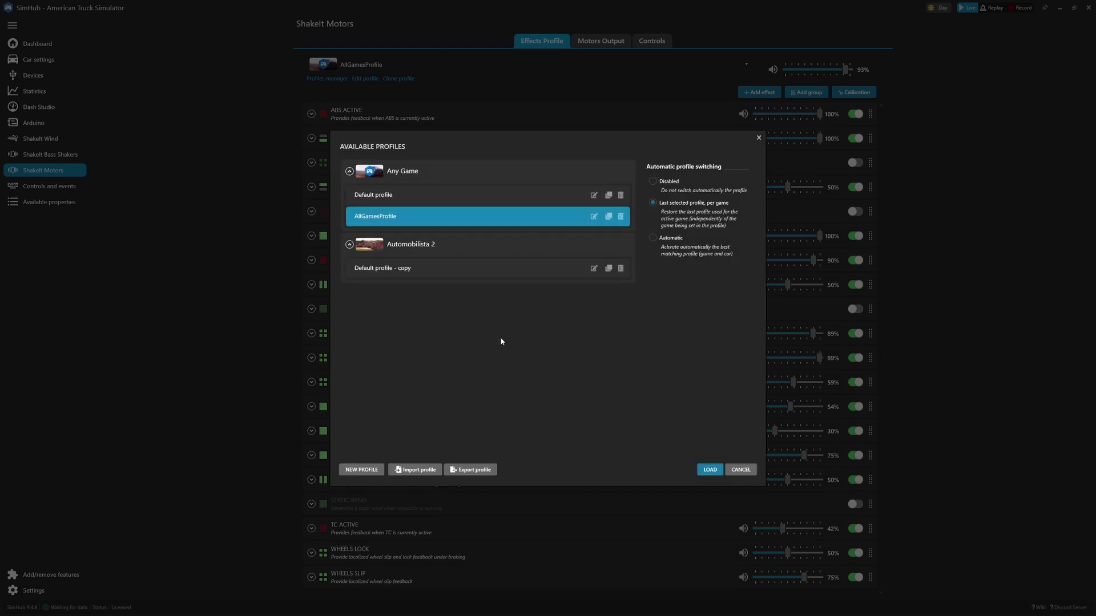
click(594, 219)
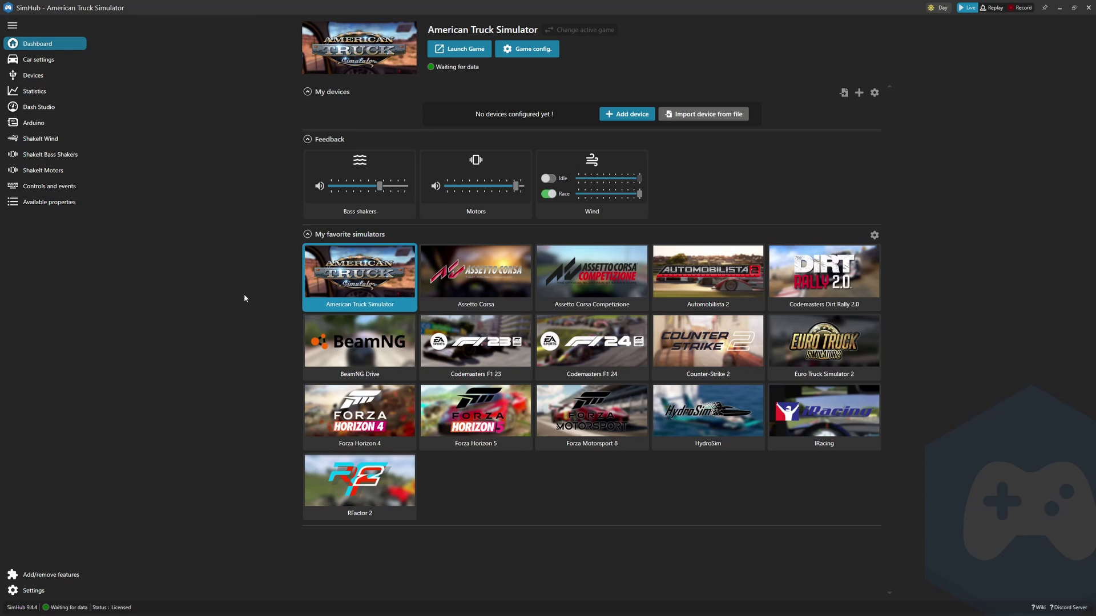
- Switch the active game to Counter-Strike 2 and open its ShakeIt Motors effects profile
click(700, 351)
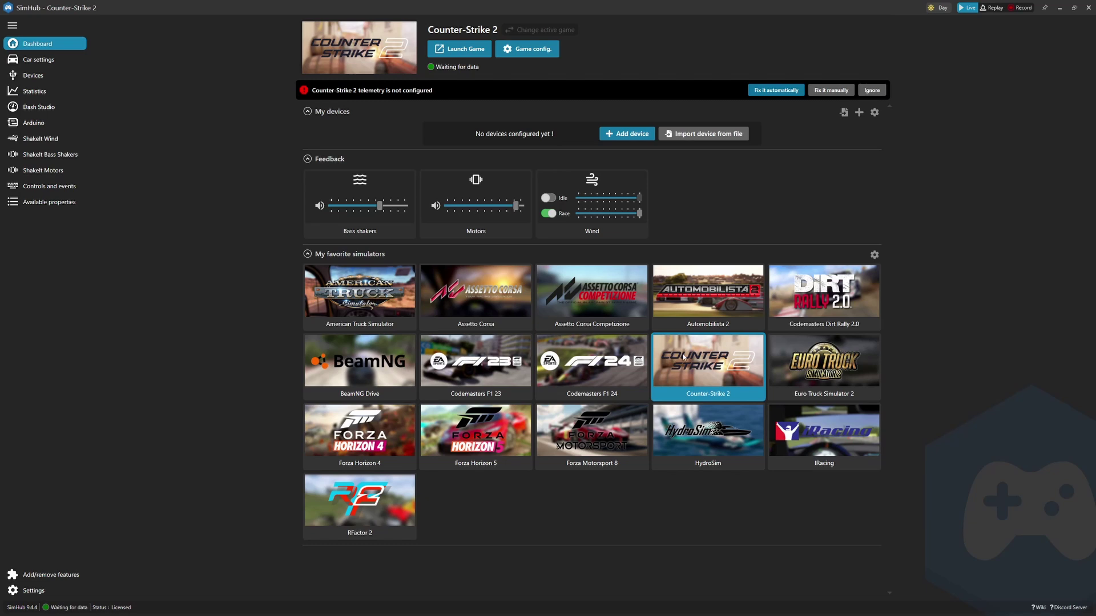
click(43, 170)
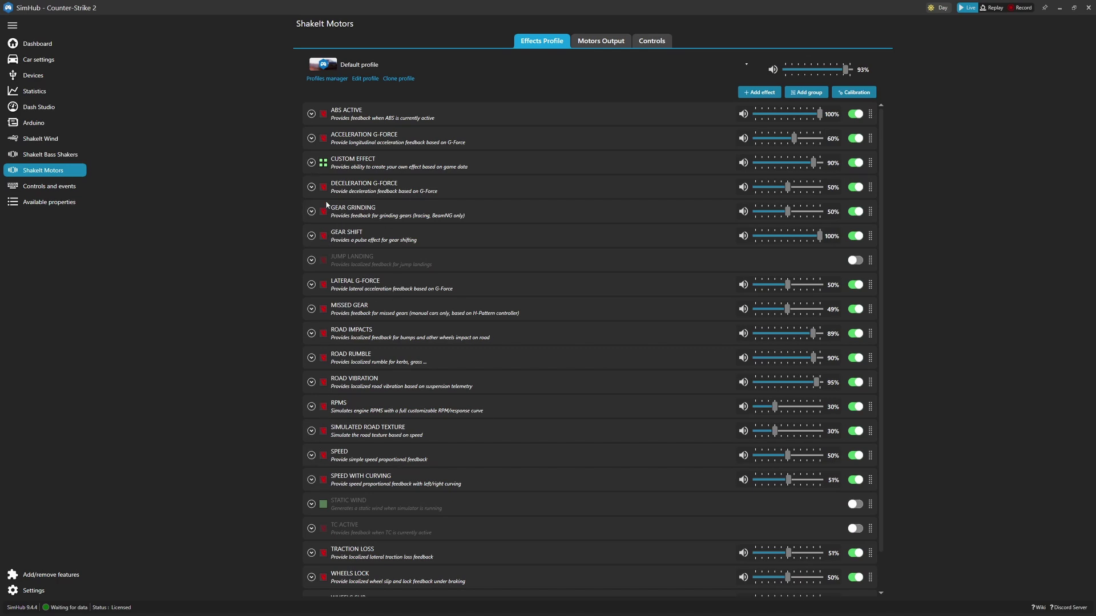
- Expand the Custom Effect, test the corners individually in both front-to-rear and rear-to-front order, and collapse it
click(311, 163)
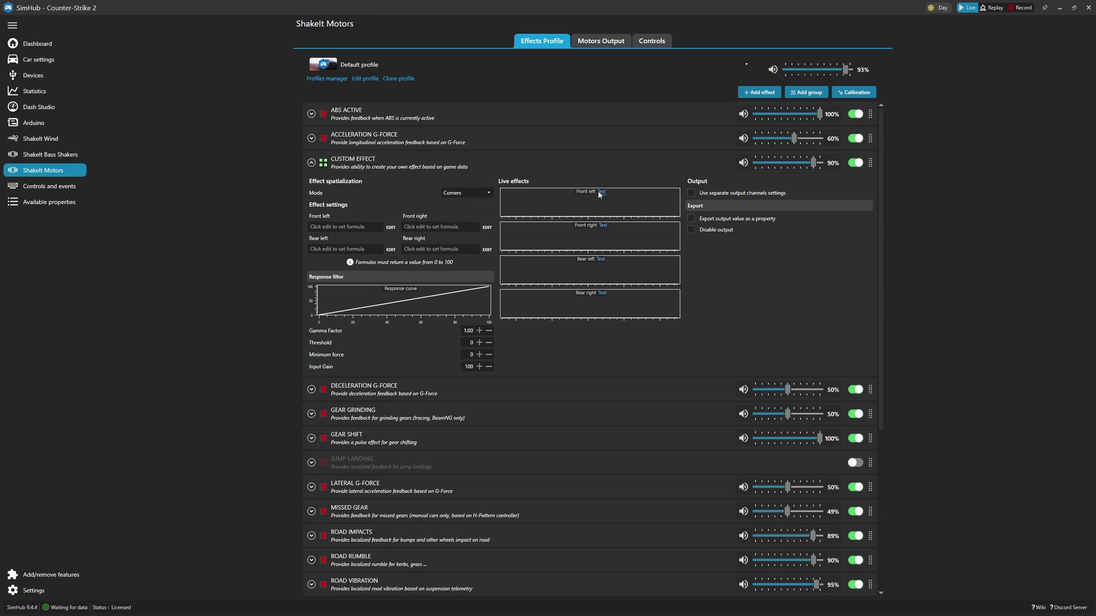
click(602, 226)
click(601, 259)
click(602, 293)
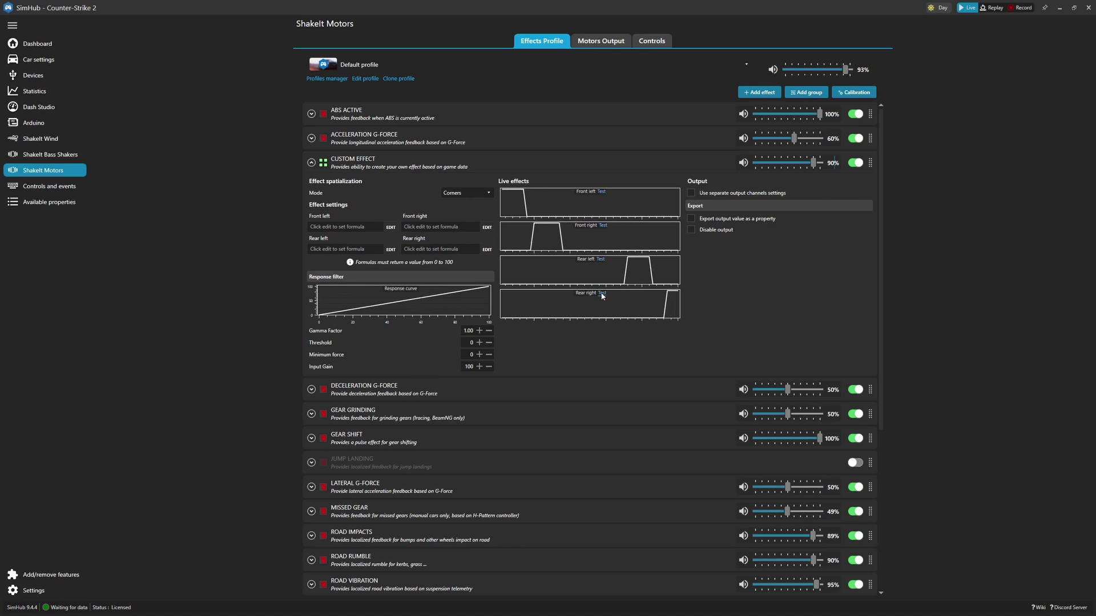
click(600, 259)
click(603, 226)
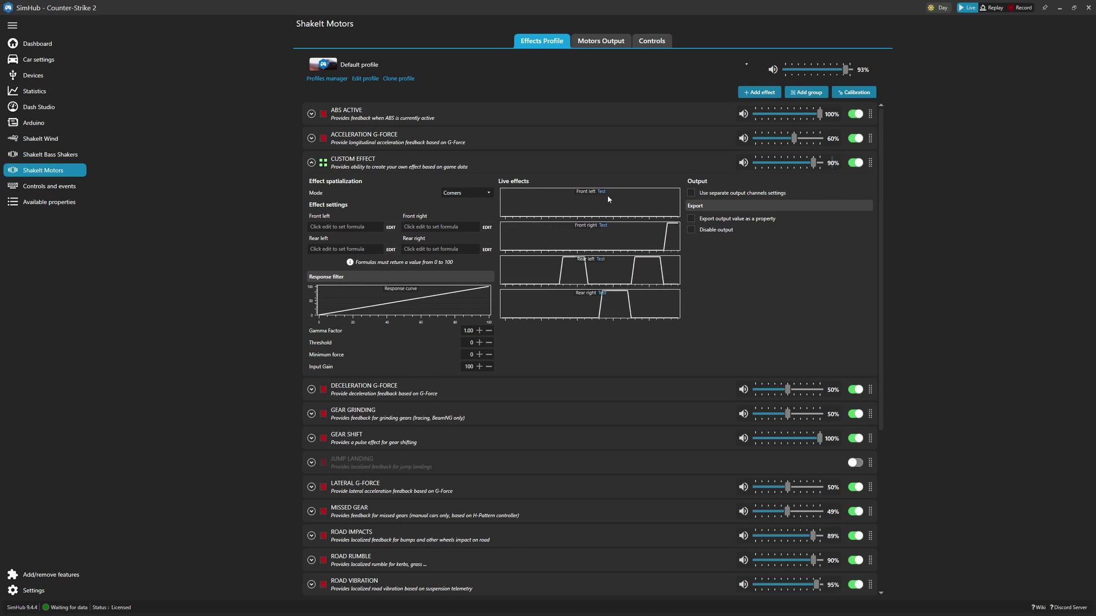
click(601, 191)
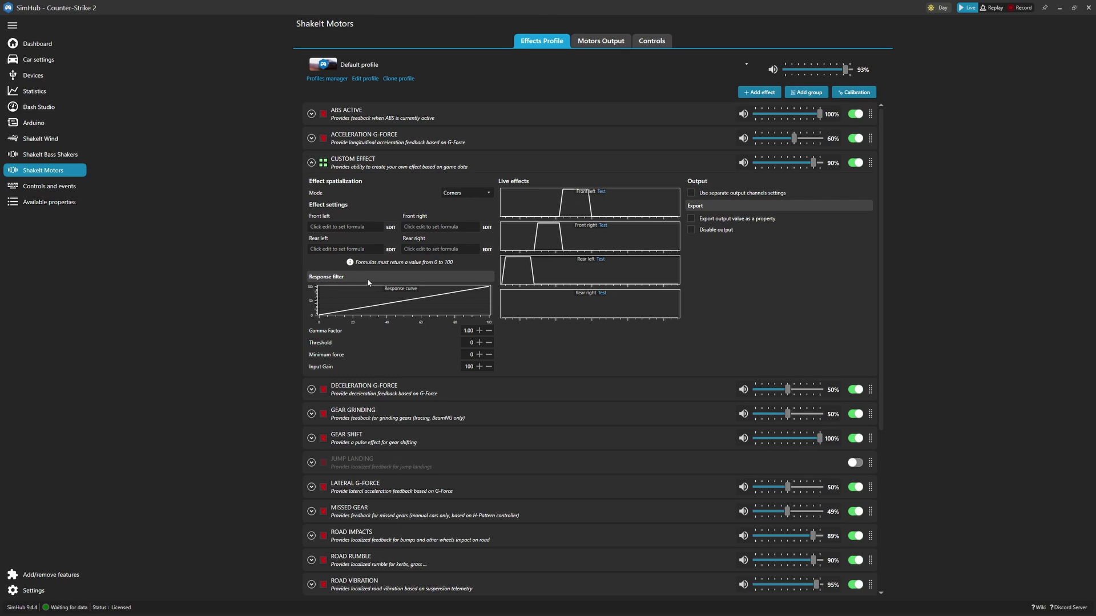
click(342, 166)
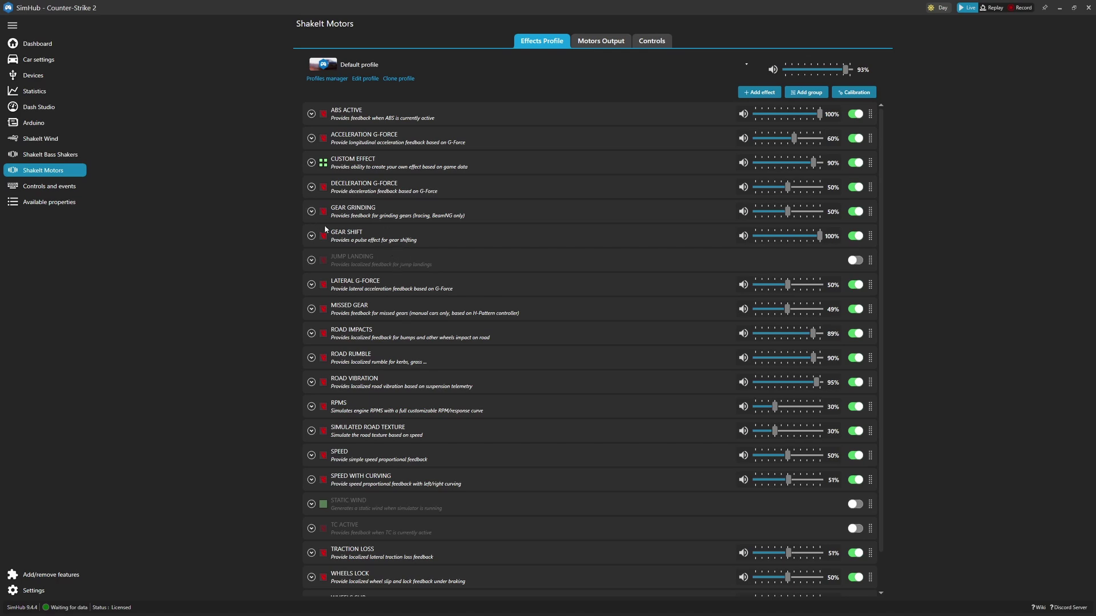
- Look through the full effects list and rerun the Custom Effect test once on each of the four corners
scroll(331, 505, down, 2)
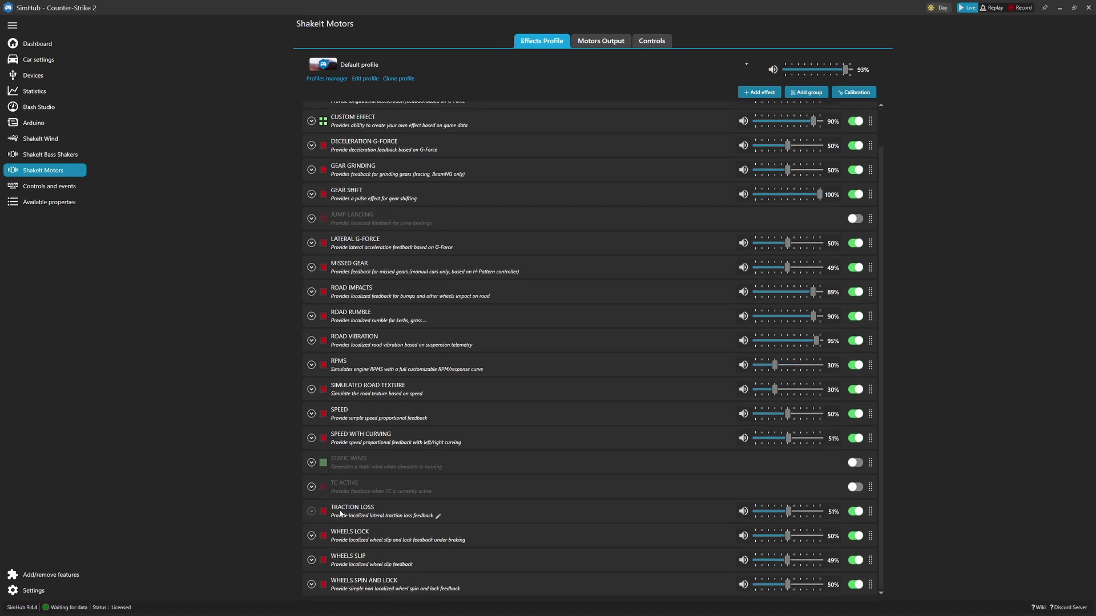
scroll(340, 513, up, 2)
click(311, 162)
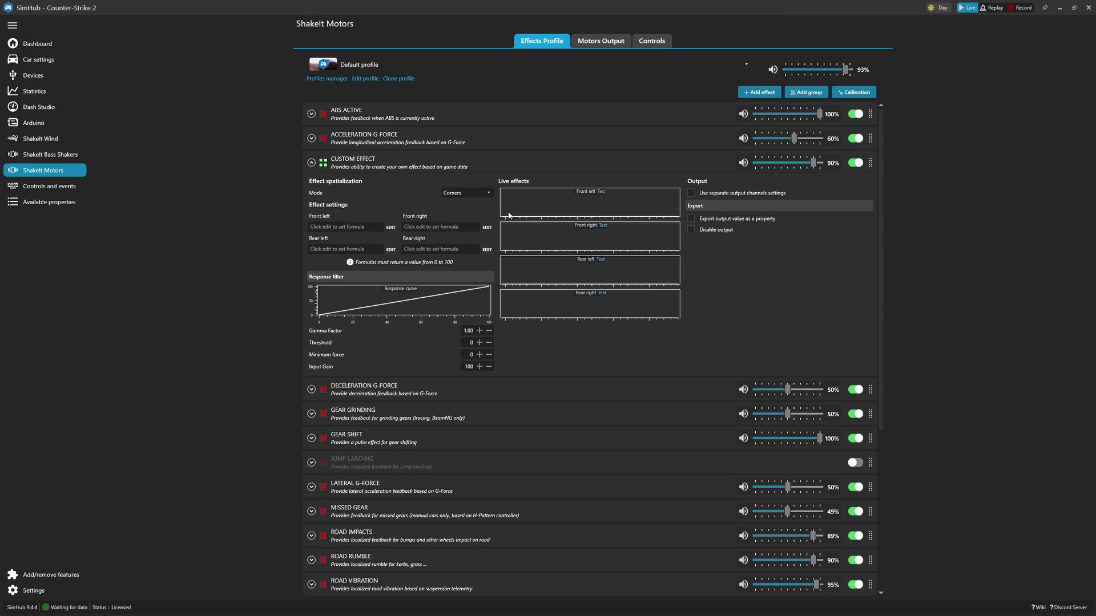
click(604, 192)
click(602, 226)
click(601, 260)
click(602, 294)
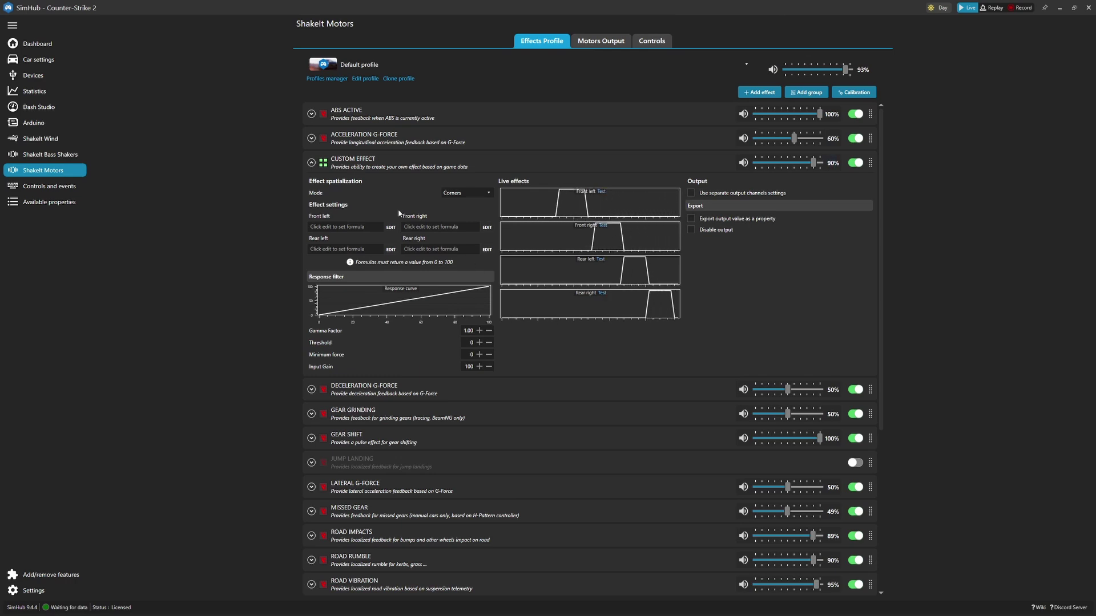
click(405, 163)
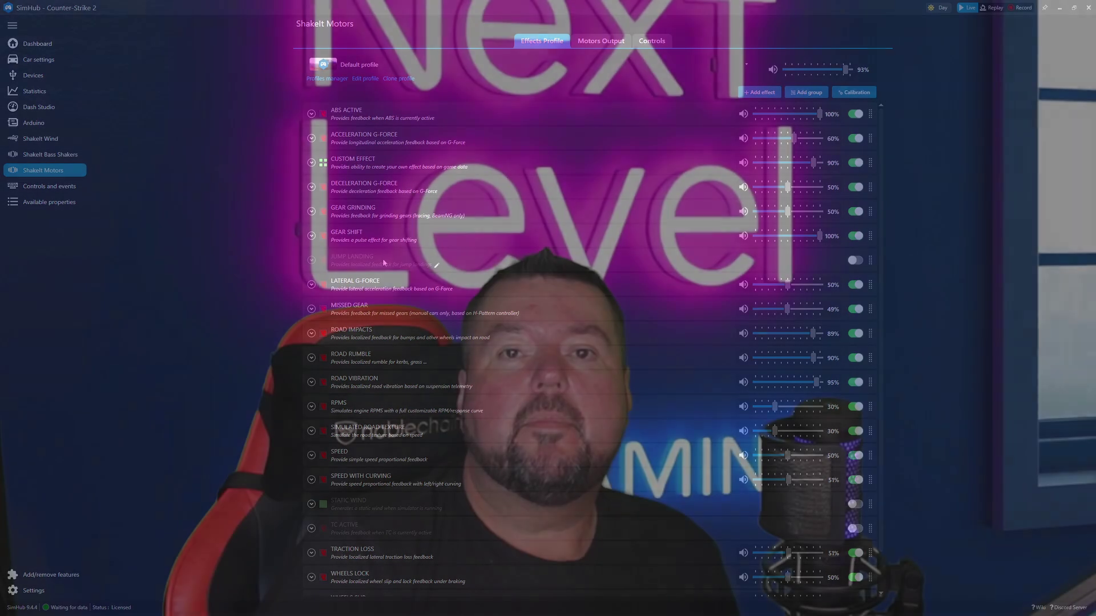